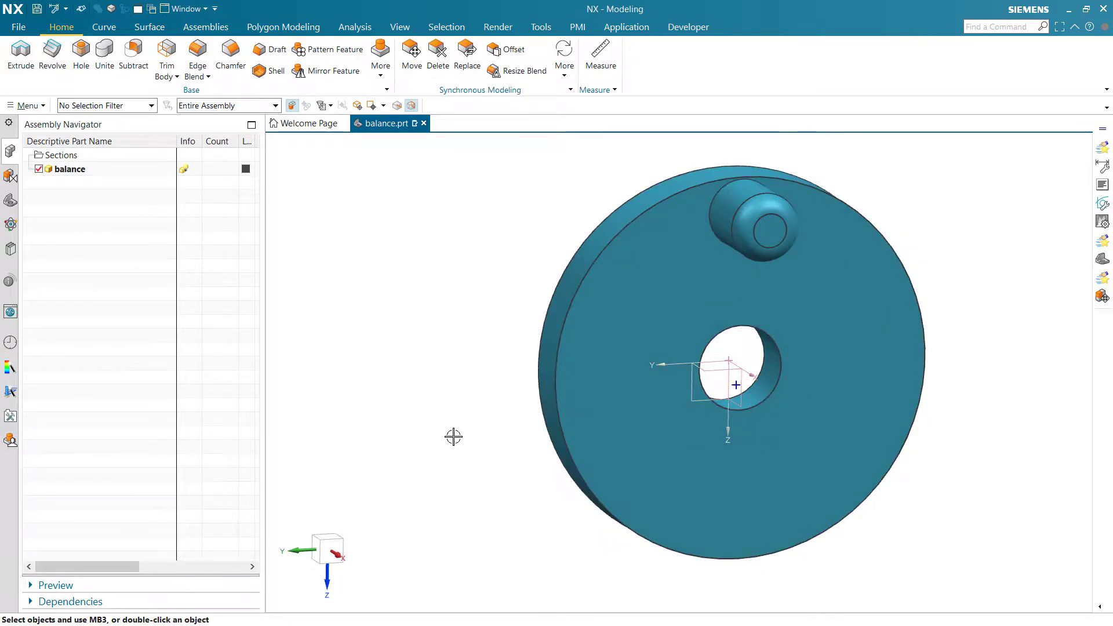
# Orbit the wheel handle to show its hollow back and set the rotation centre at the central hole.
pyautogui.moveTo(455, 437); pyautogui.dragTo(570, 454, button='middle')
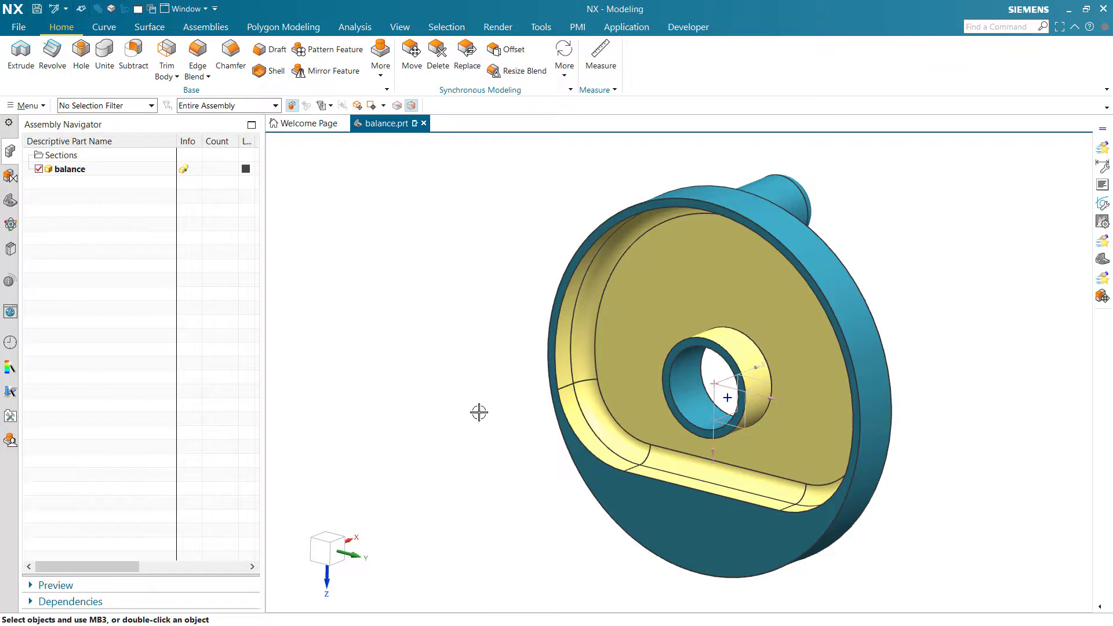
pyautogui.moveTo(479, 412)
pyautogui.mouseDown(button='middle')
pyautogui.moveTo(499, 391)
pyautogui.moveTo(499, 410)
pyautogui.mouseUp(button='middle')
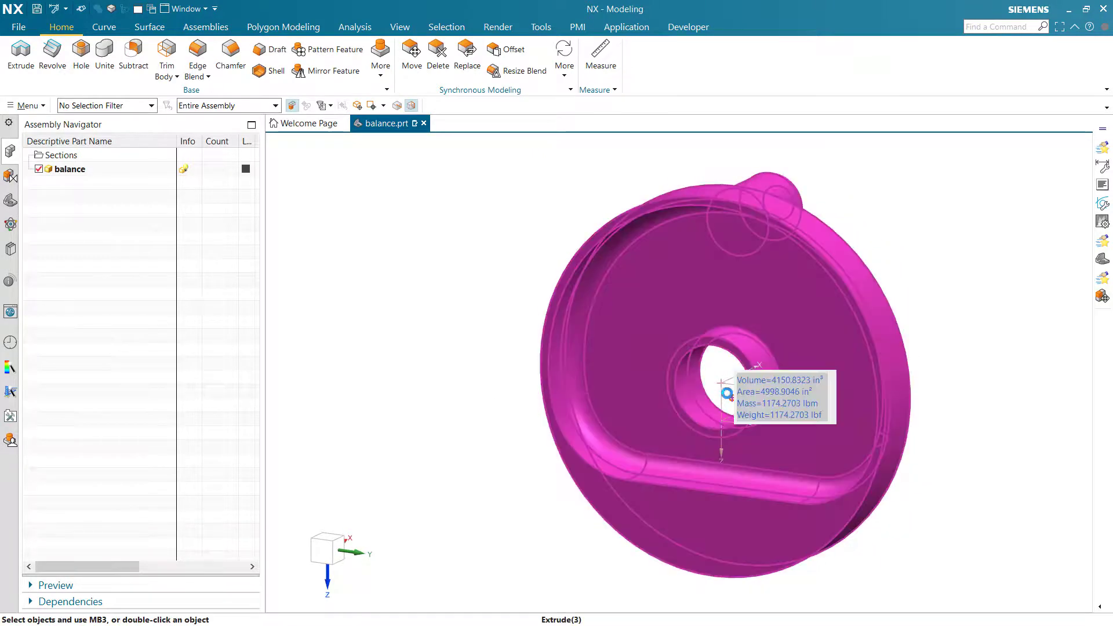
pyautogui.moveTo(732, 396)
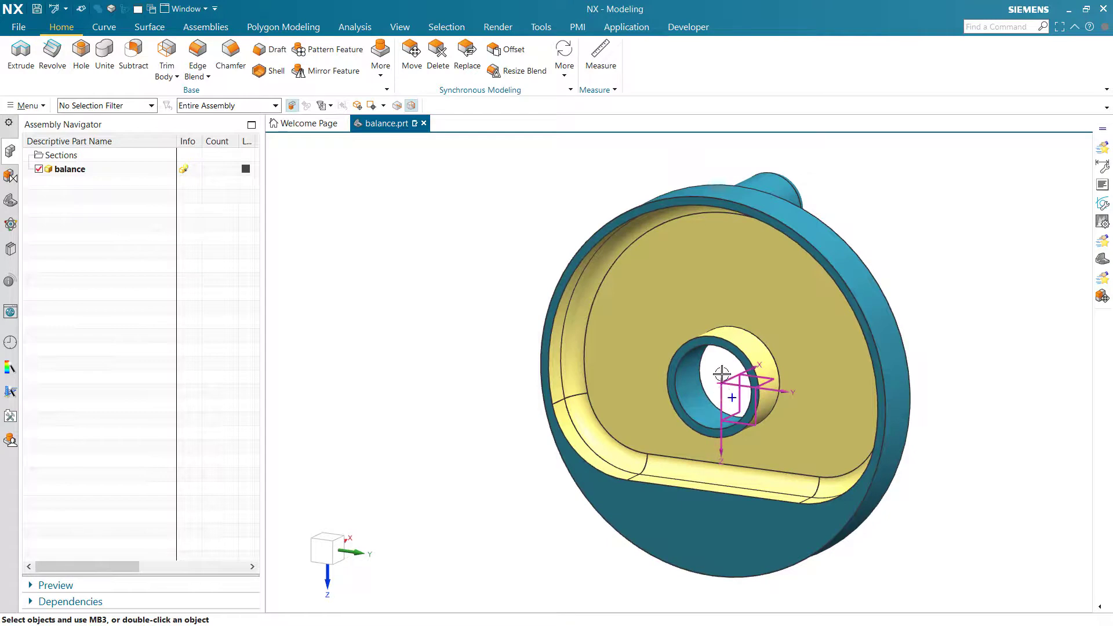
pyautogui.middleClick(730, 397)
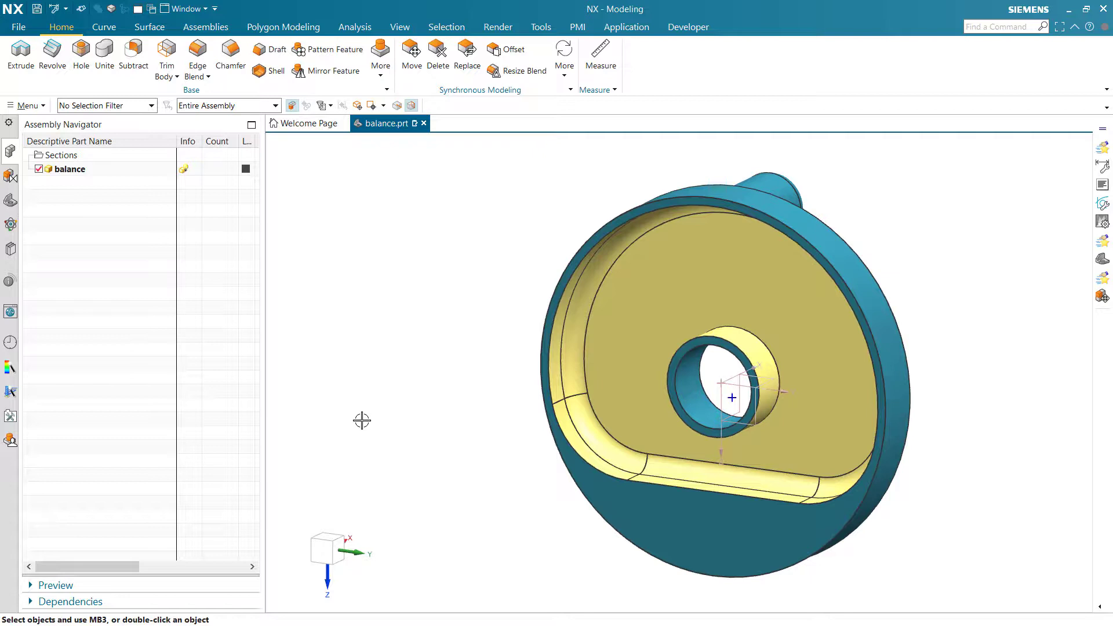
# Open the Balanced Wheel Handle parameters for the balance part and move the dialog nearer the model.
pyautogui.rightClick(143, 174)
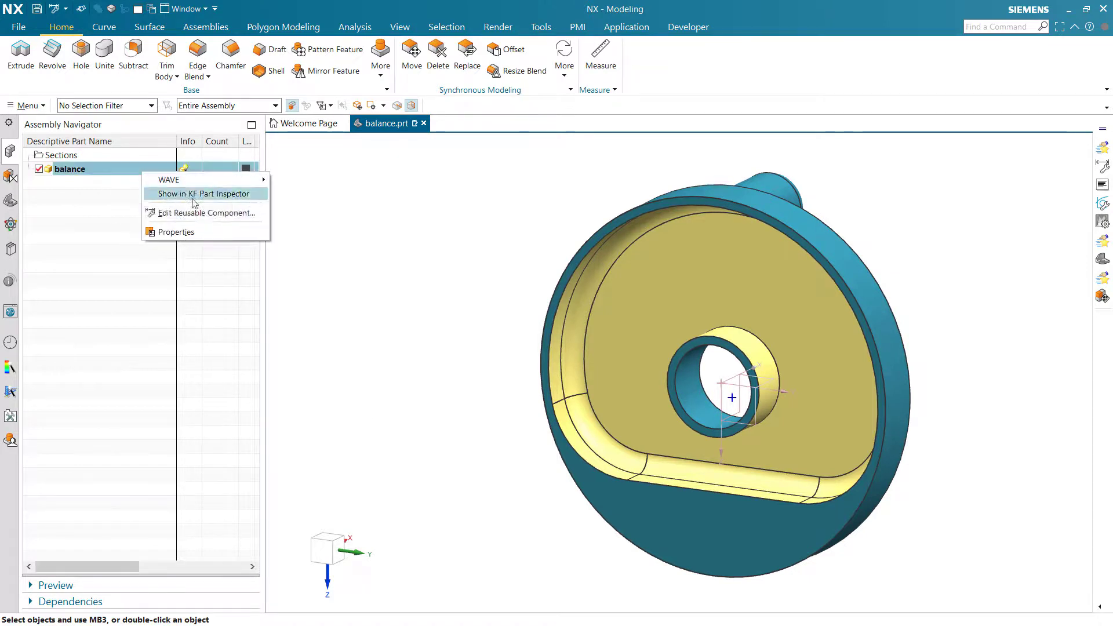
pyautogui.click(200, 216)
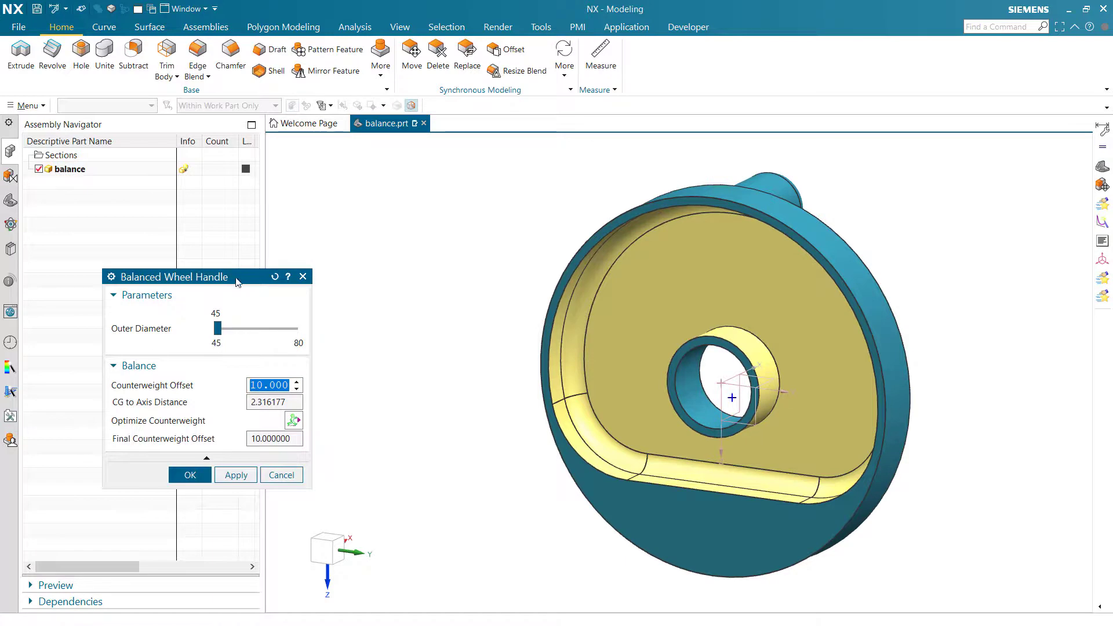
pyautogui.moveTo(237, 277); pyautogui.dragTo(440, 230)
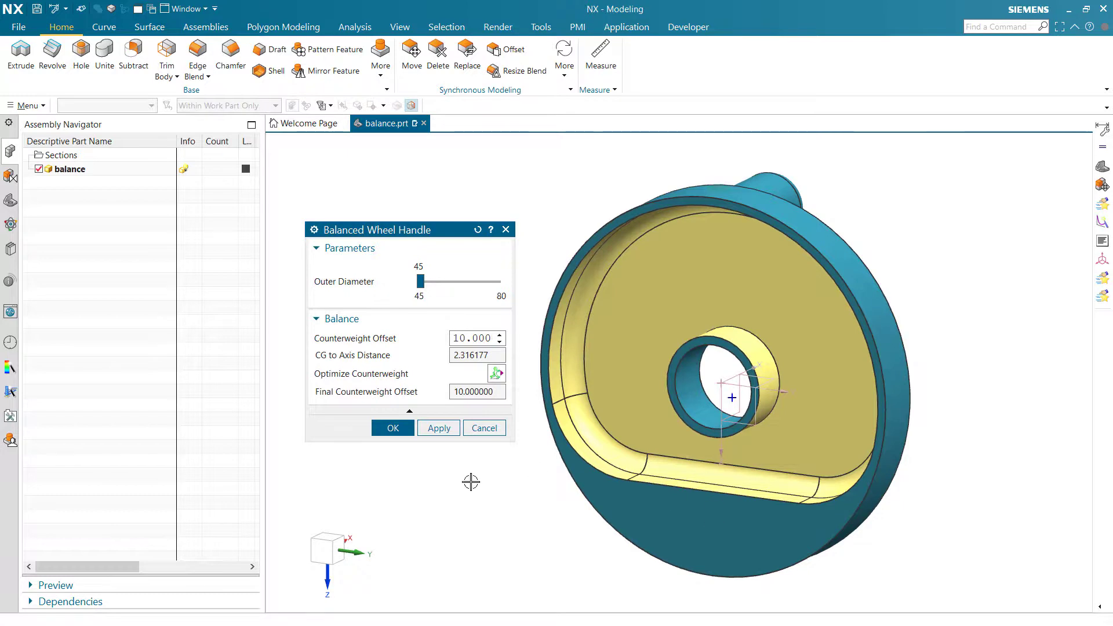
# Lower Counterweight Offset from 10 to 5, reducing CG to Axis Distance to 0.628289.
pyautogui.click(499, 342)
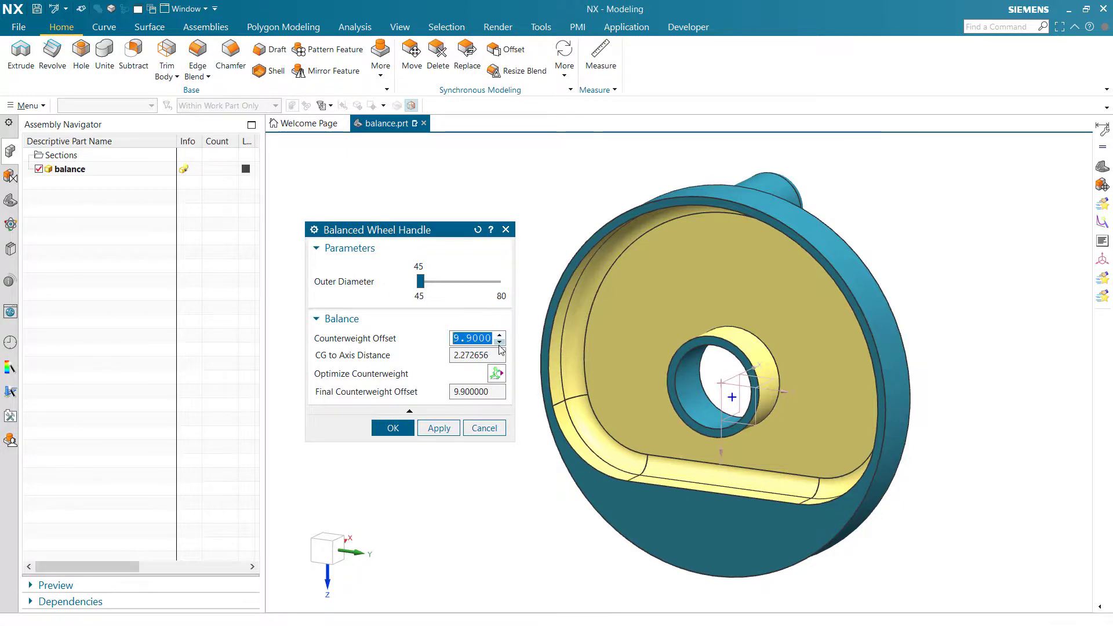
pyautogui.click(499, 342)
pyautogui.click(499, 342)
pyautogui.click(499, 342)
pyautogui.click(499, 342)
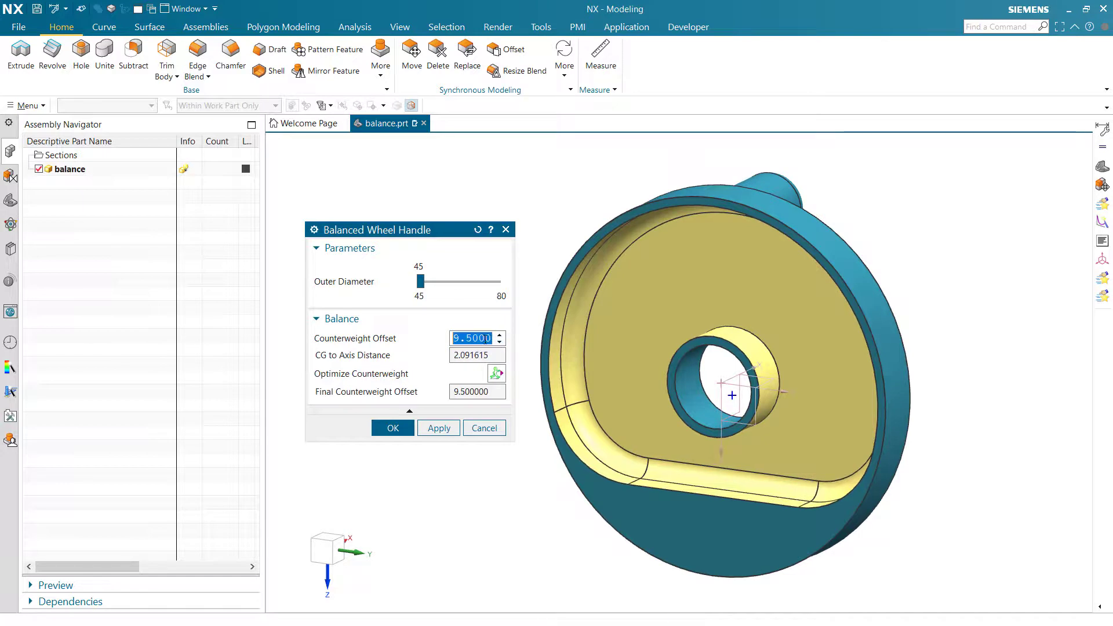
pyautogui.write('5')
pyautogui.press('Return')
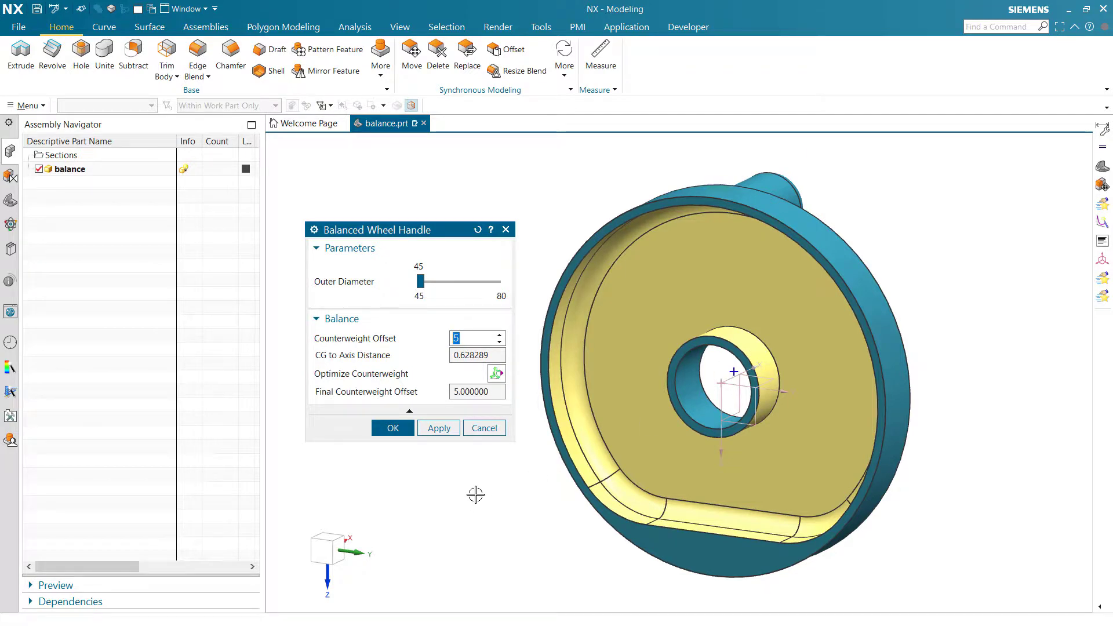
pyautogui.write('2')
pyautogui.press('Return')
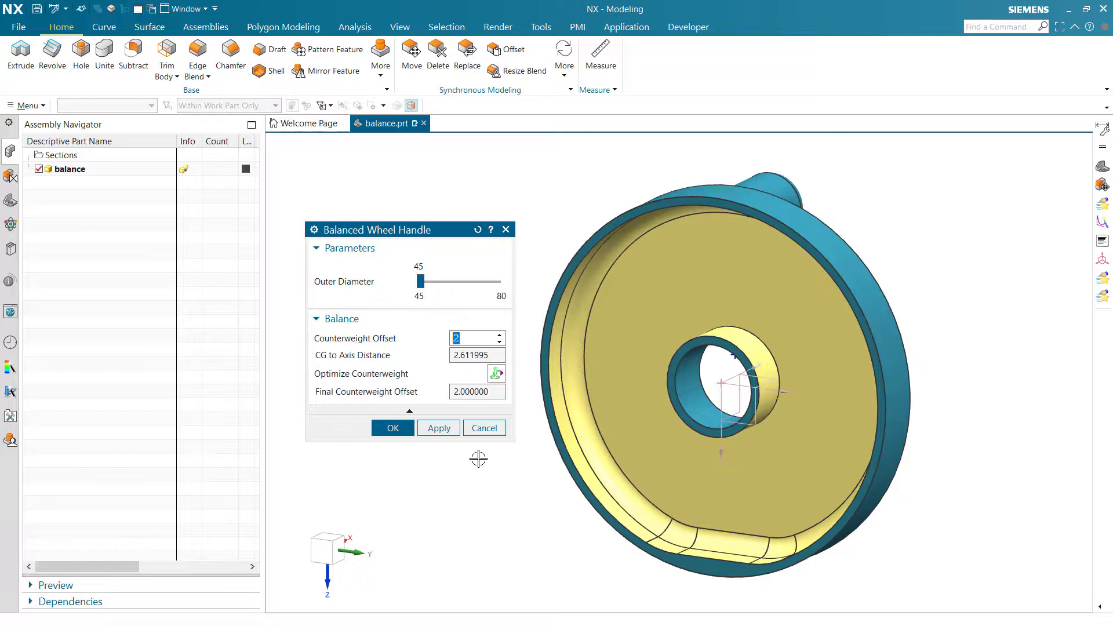
pyautogui.write('0')
pyautogui.press('Return')
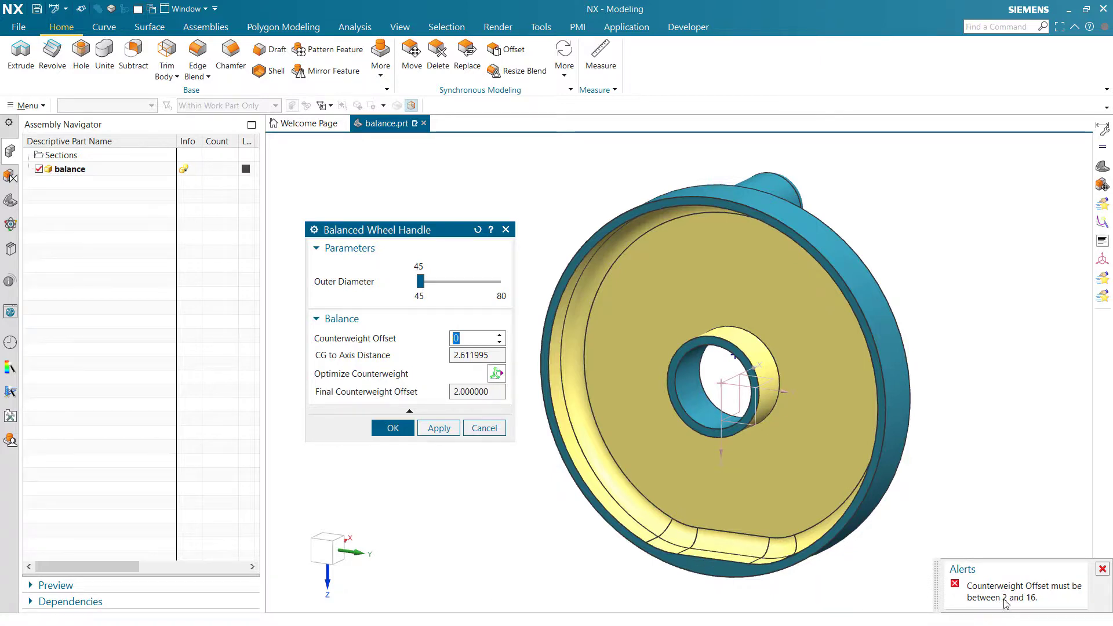
pyautogui.write('16')
pyautogui.press('Return')
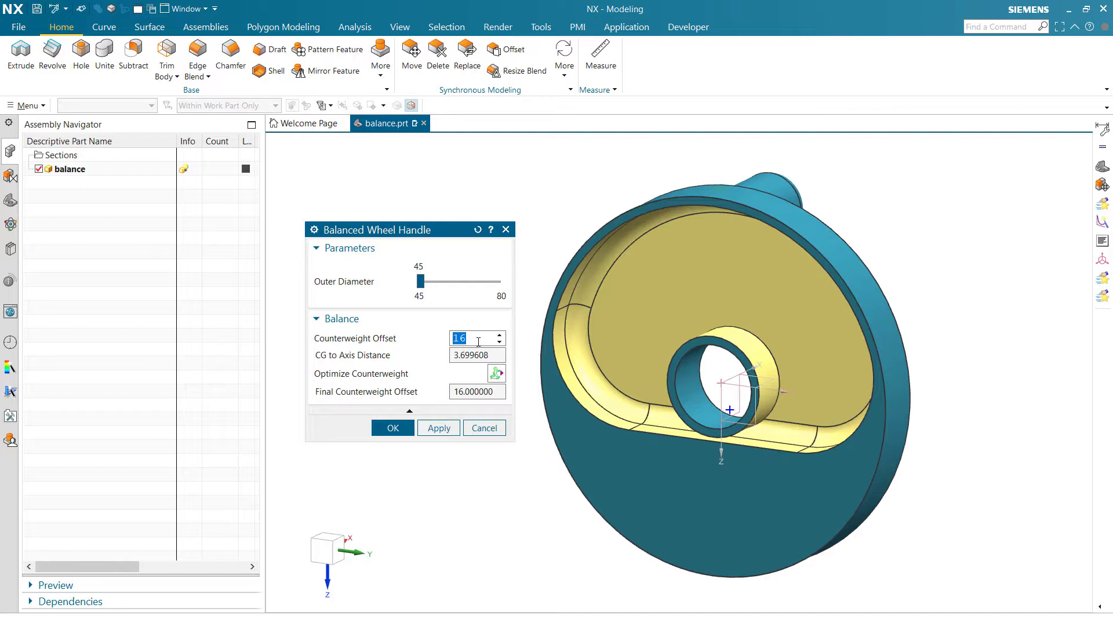
pyautogui.write('5')
pyautogui.press('Return')
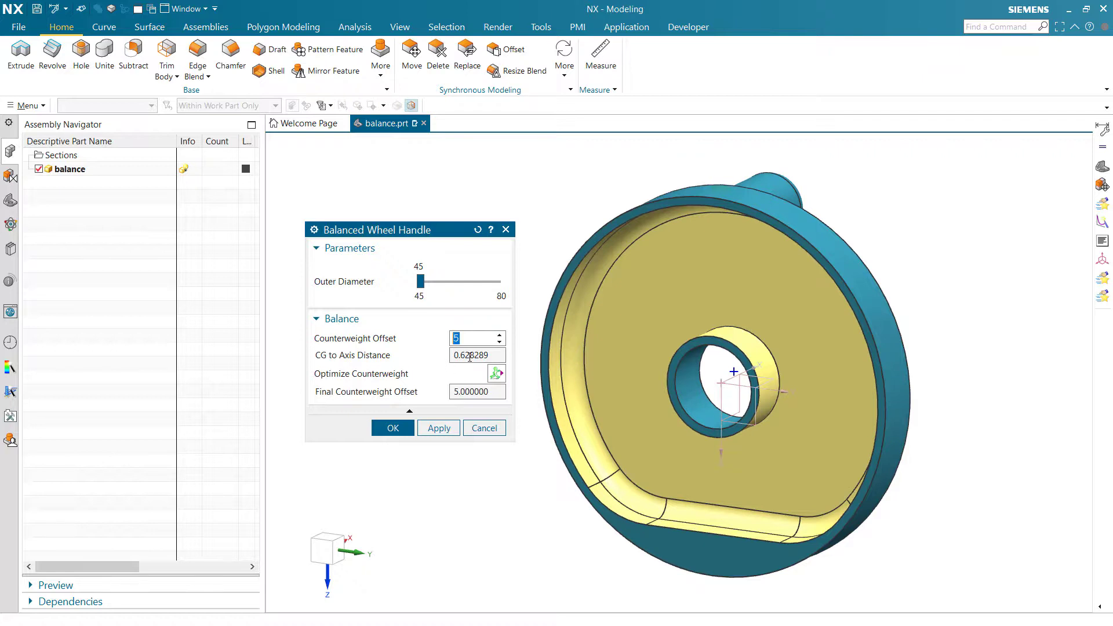
# Step Counterweight Offset up to 5.6, check CG to Axis Distance of 0.209184, then cancel the dialog.
pyautogui.click(500, 335)
pyautogui.click(500, 336)
pyautogui.click(500, 335)
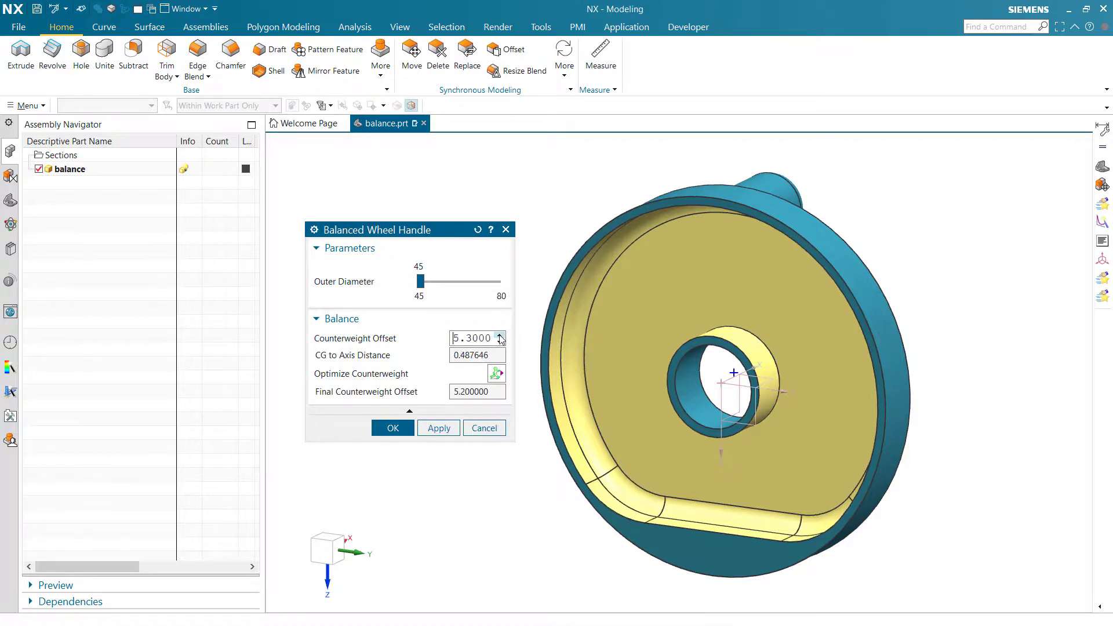
pyautogui.click(500, 336)
pyautogui.click(500, 335)
pyautogui.click(500, 335)
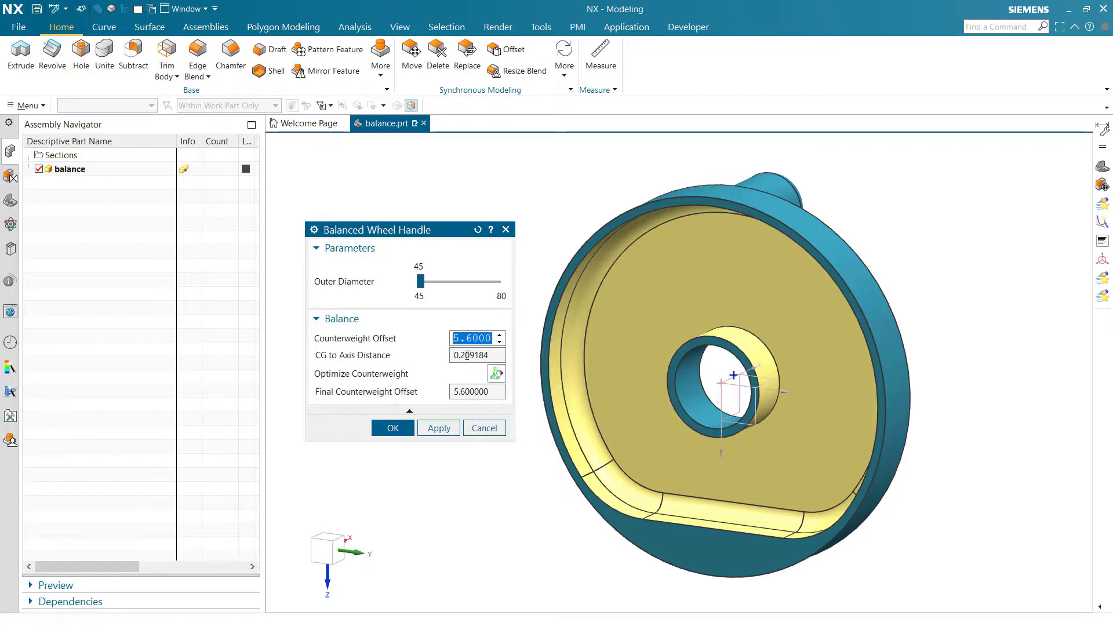
pyautogui.click(495, 356)
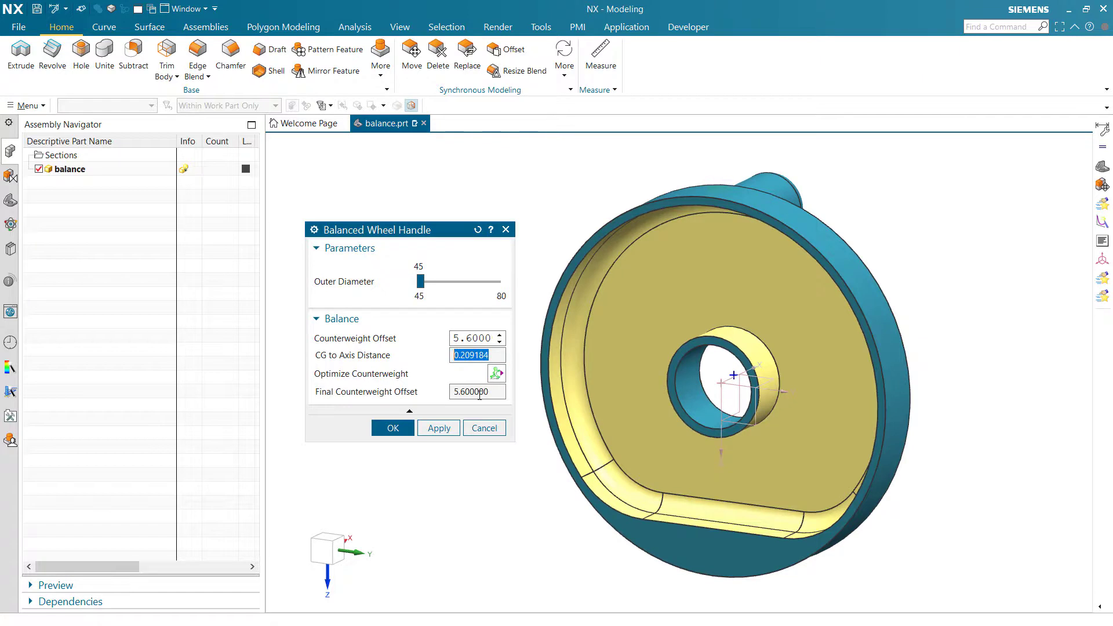
pyautogui.click(485, 429)
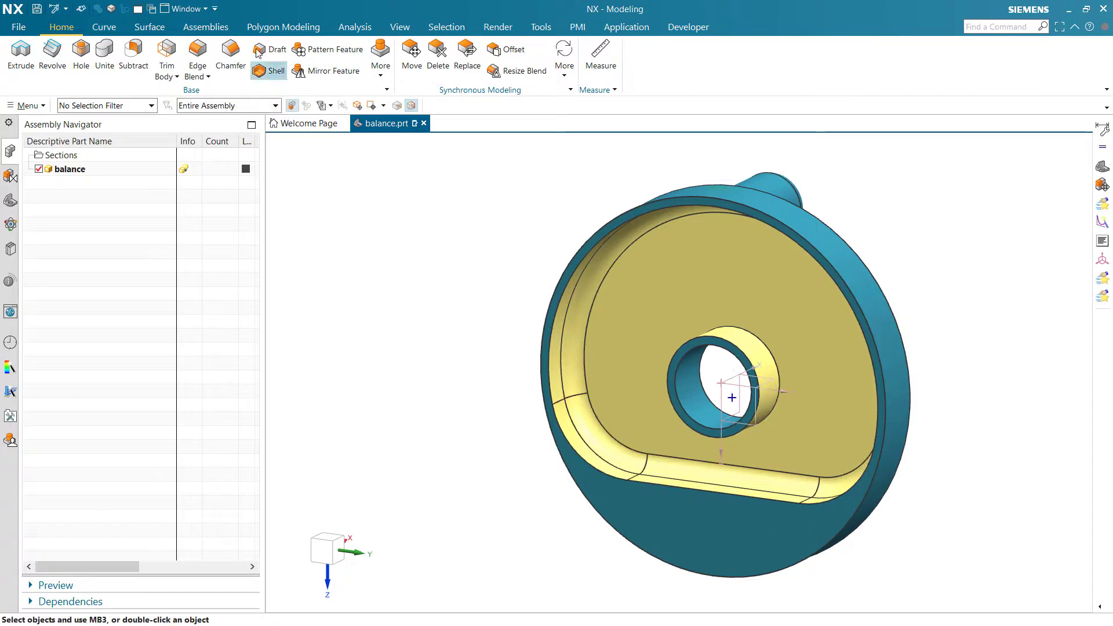
# Open the static_balance optimization study from the utility tools.
pyautogui.click(350, 29)
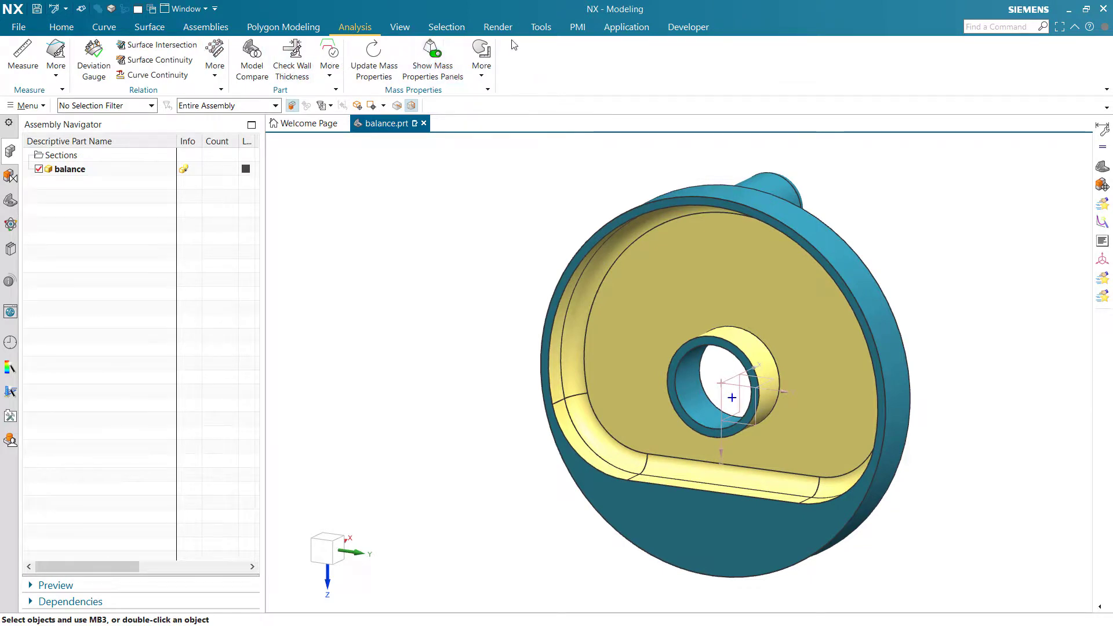
pyautogui.click(541, 26)
pyautogui.click(107, 55)
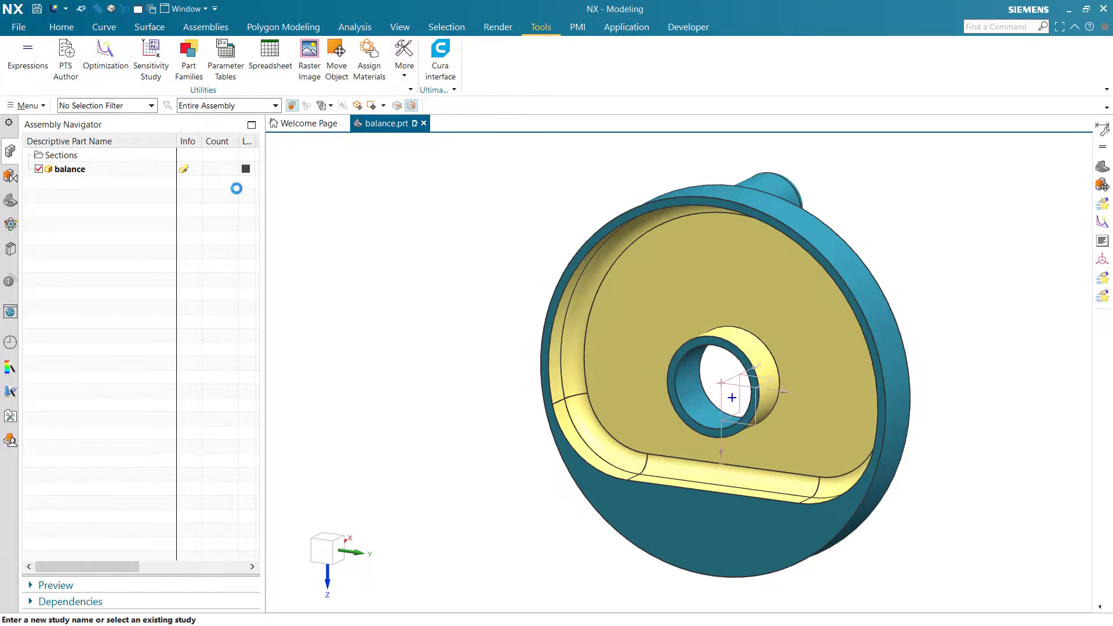
pyautogui.click(377, 289)
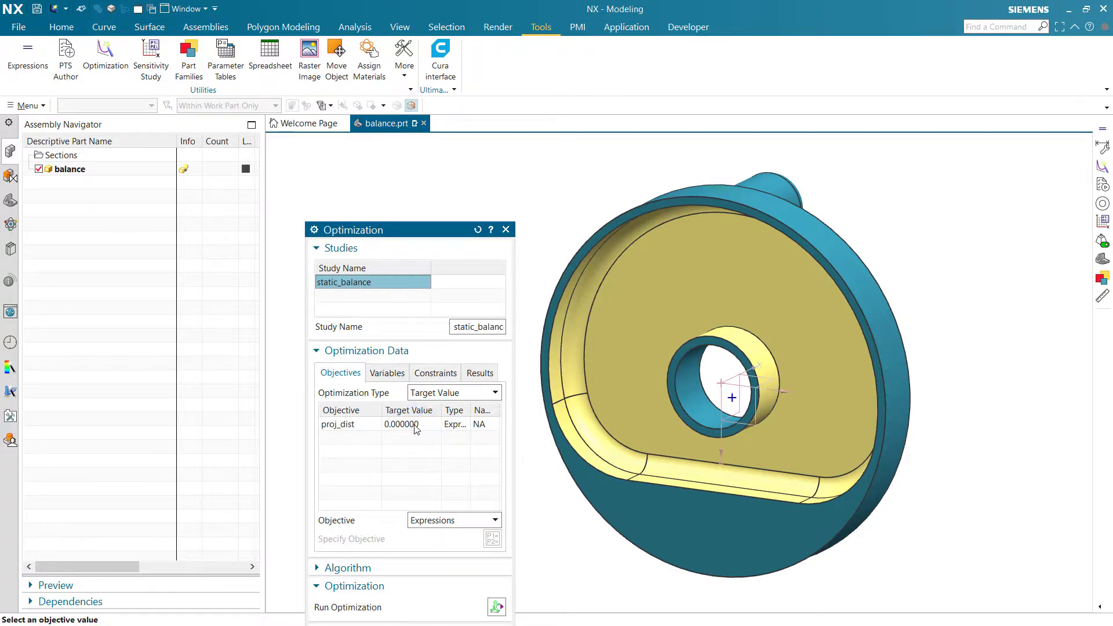
# Review the study's weight1 variable (3–15), its constraints and the proj_dist objective.
pyautogui.click(387, 374)
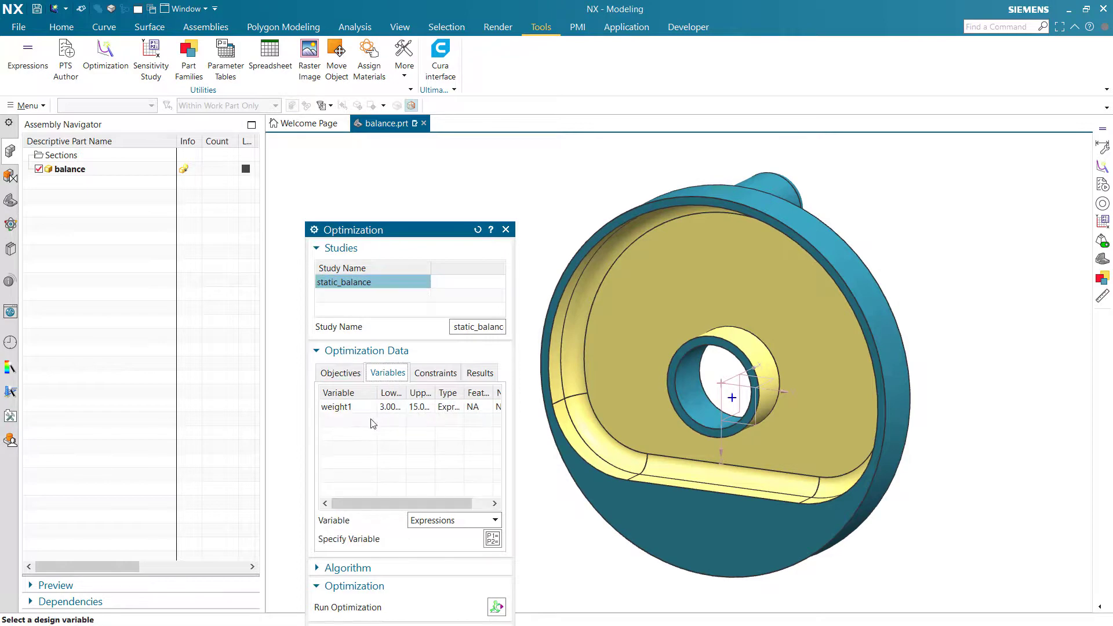
pyautogui.click(447, 374)
pyautogui.click(386, 376)
pyautogui.click(353, 378)
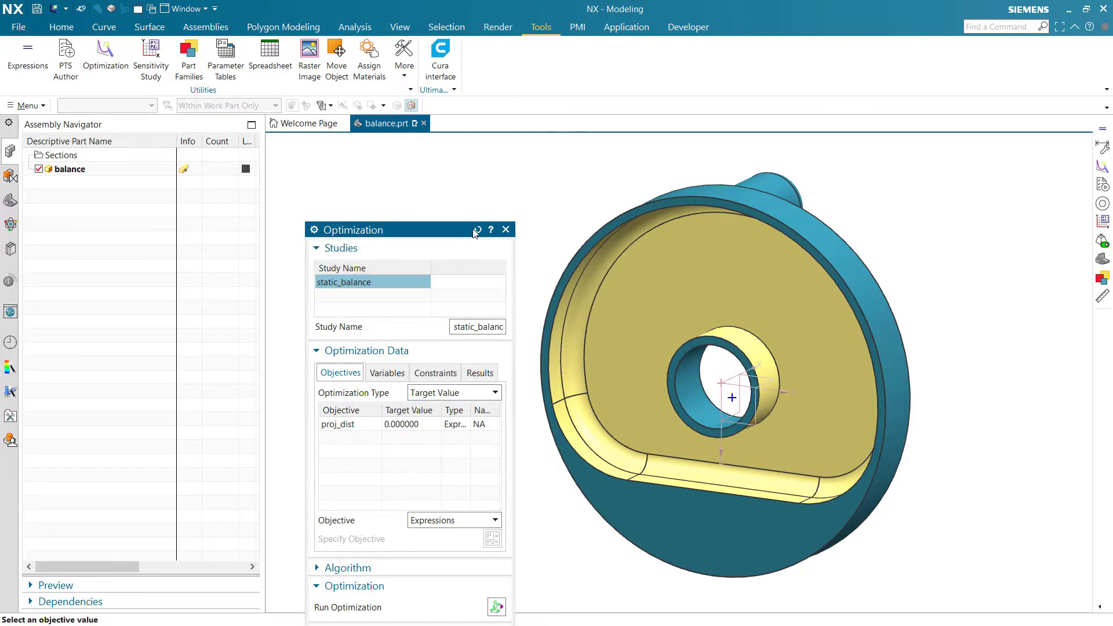
pyautogui.click(506, 230)
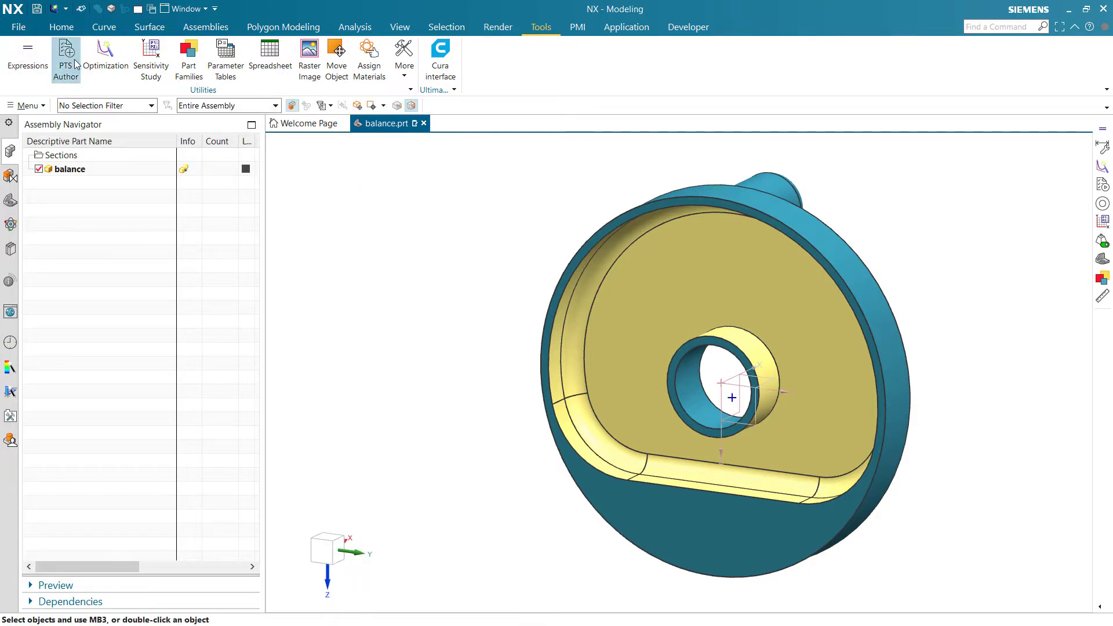
pyautogui.click(65, 58)
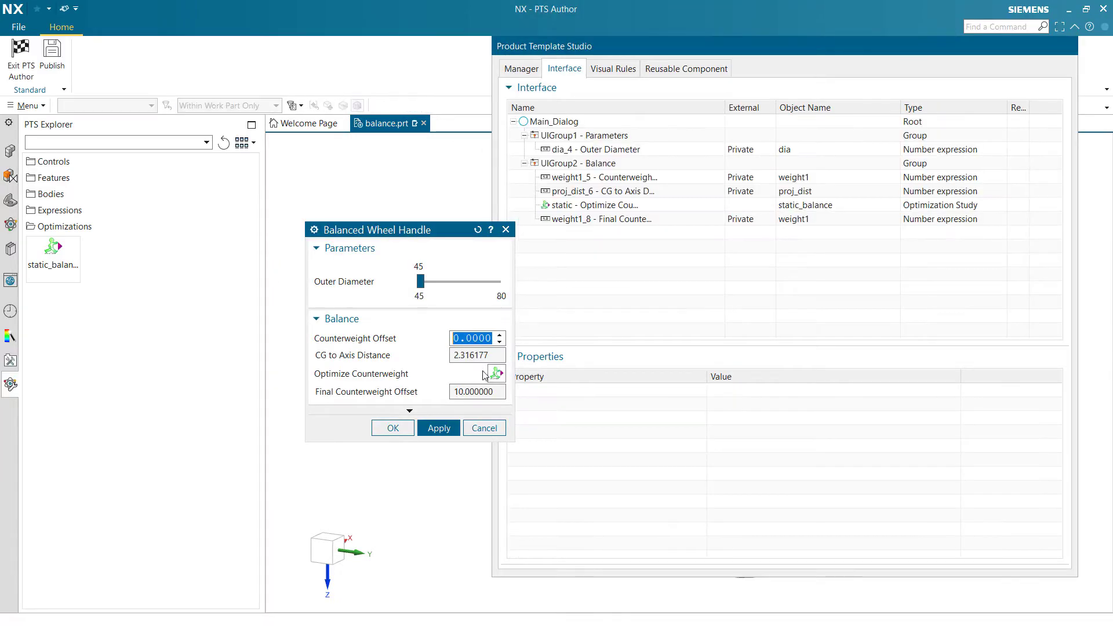
pyautogui.click(604, 206)
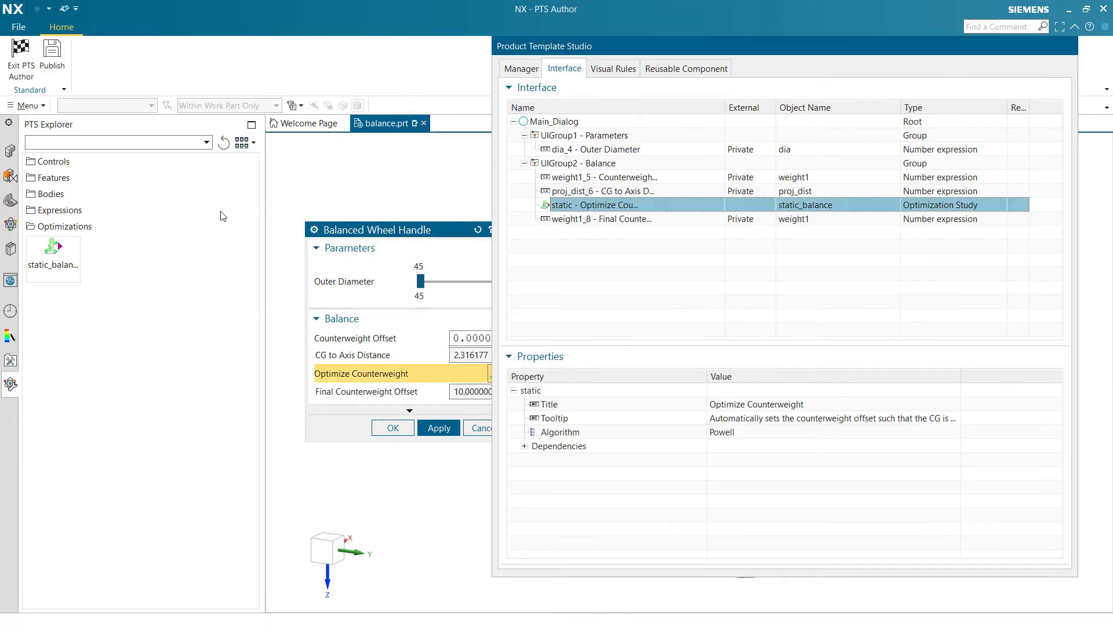
pyautogui.rightClick(61, 250)
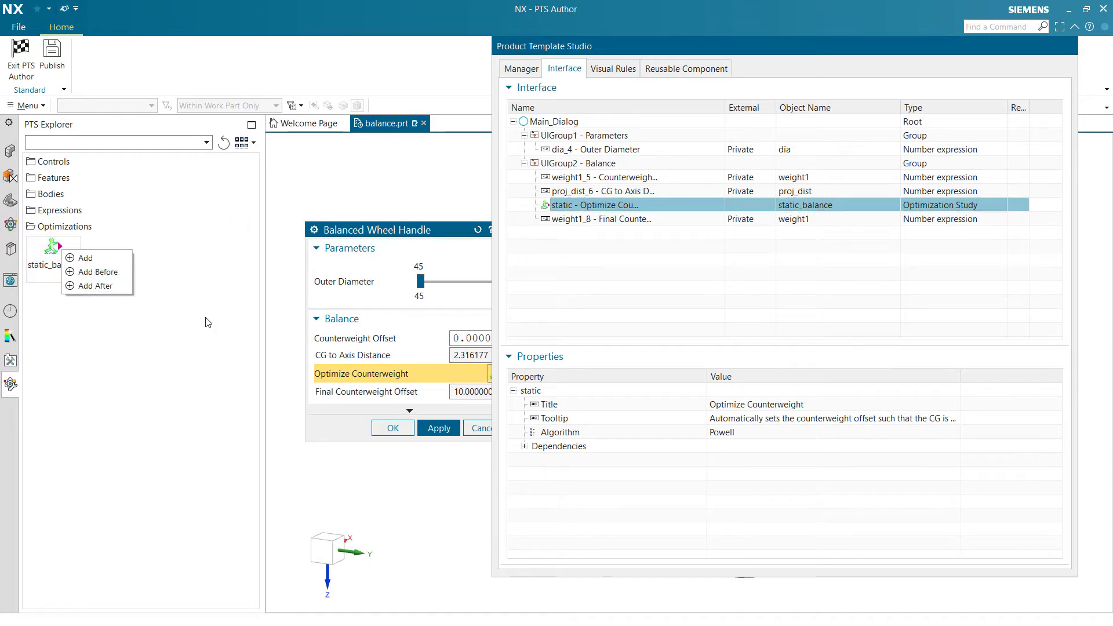
pyautogui.click(401, 379)
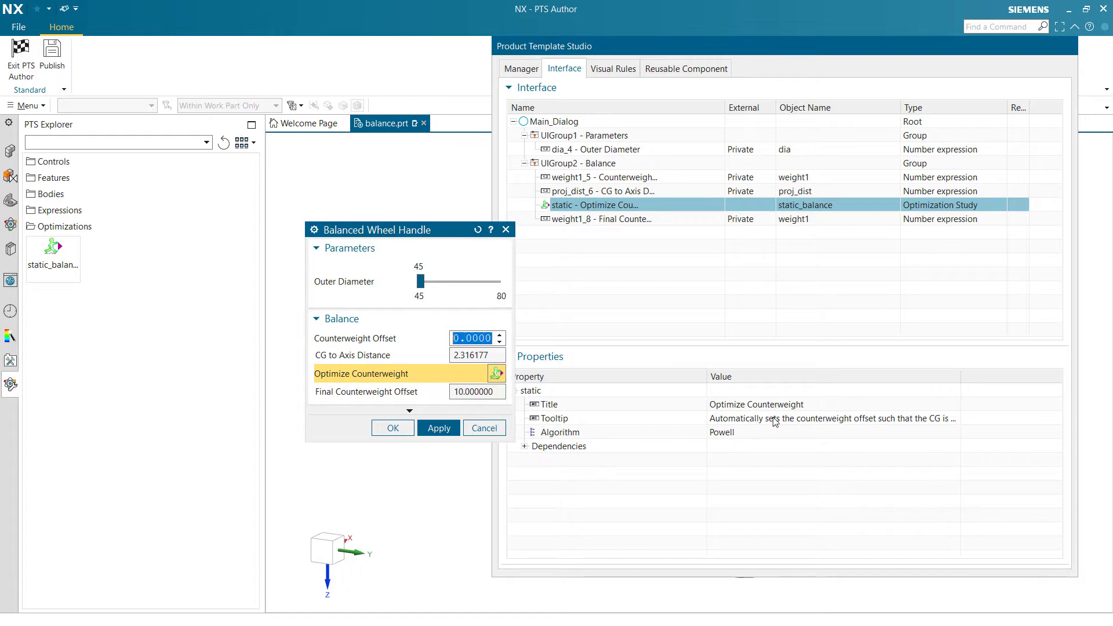
pyautogui.click(735, 432)
pyautogui.click(745, 435)
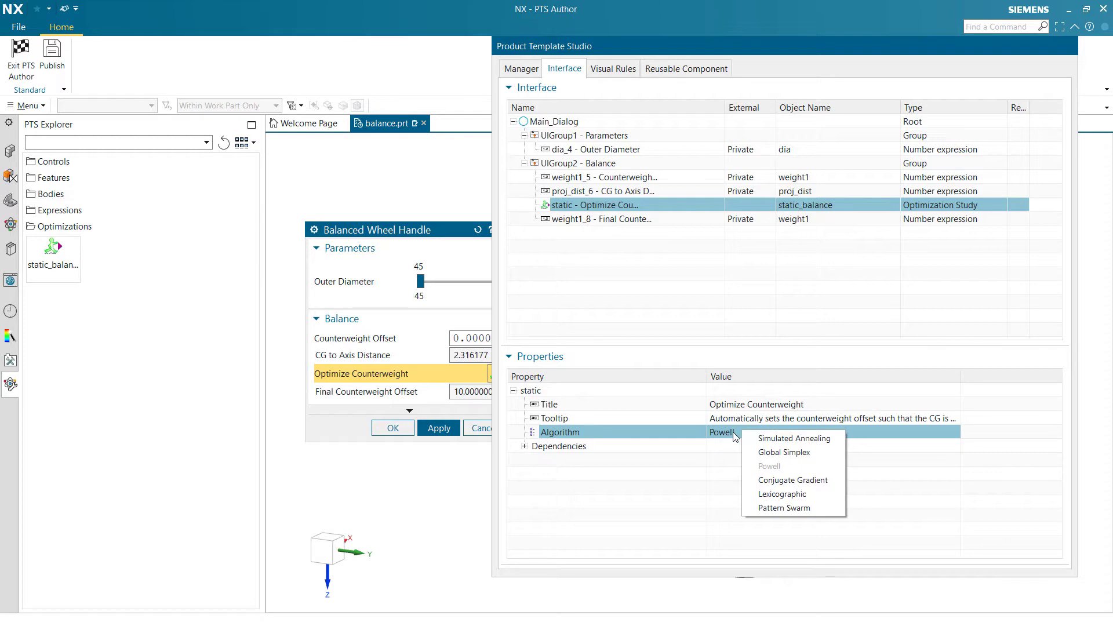
pyautogui.click(737, 434)
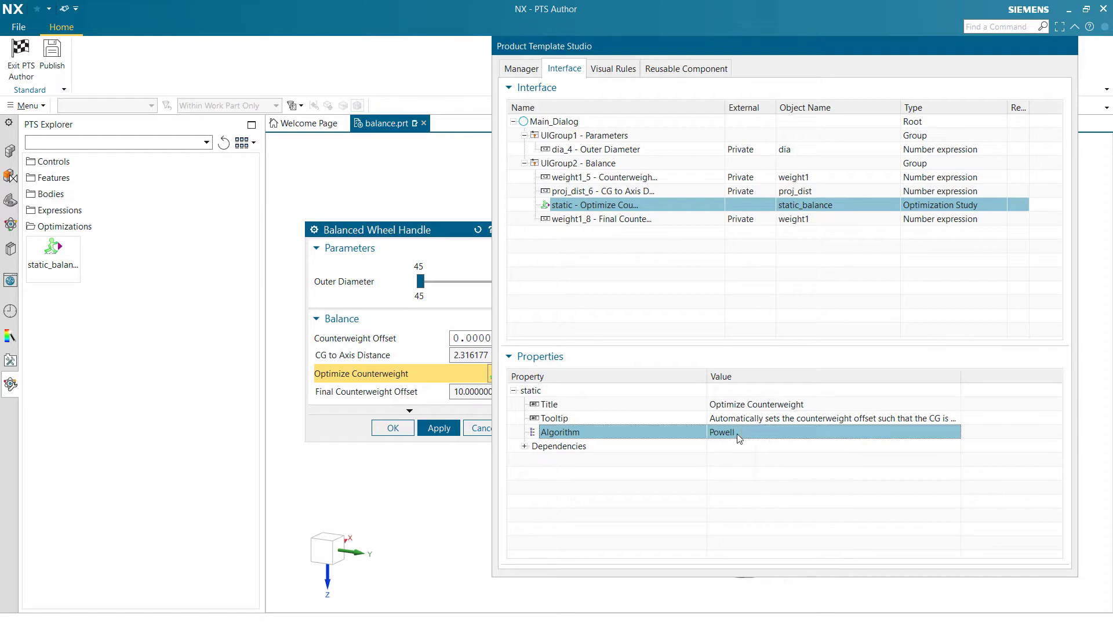
pyautogui.click(666, 484)
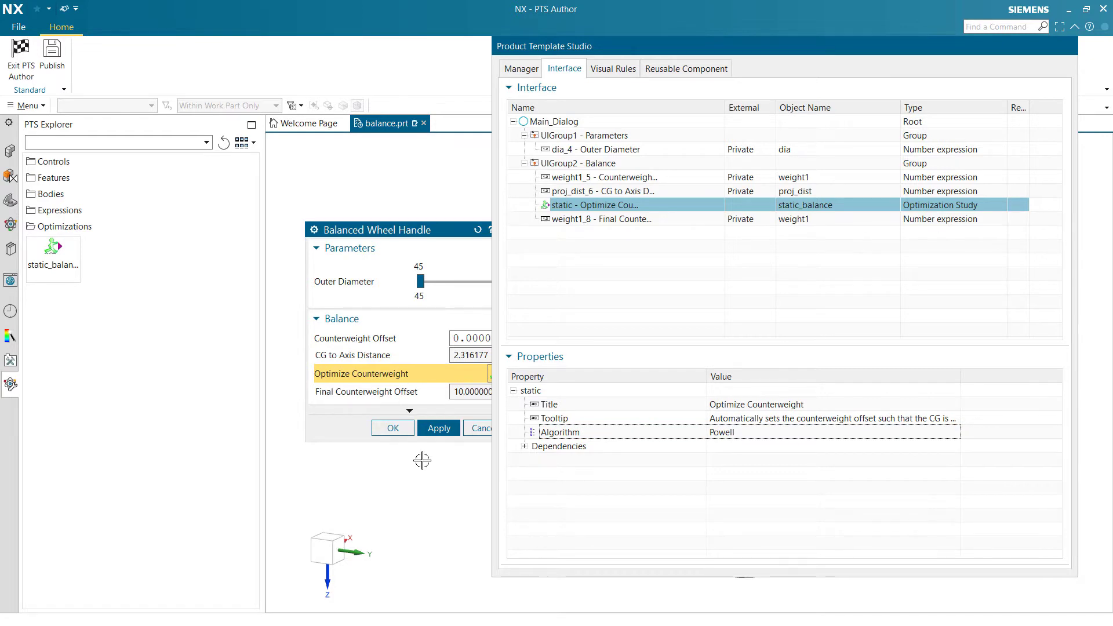
pyautogui.click(32, 82)
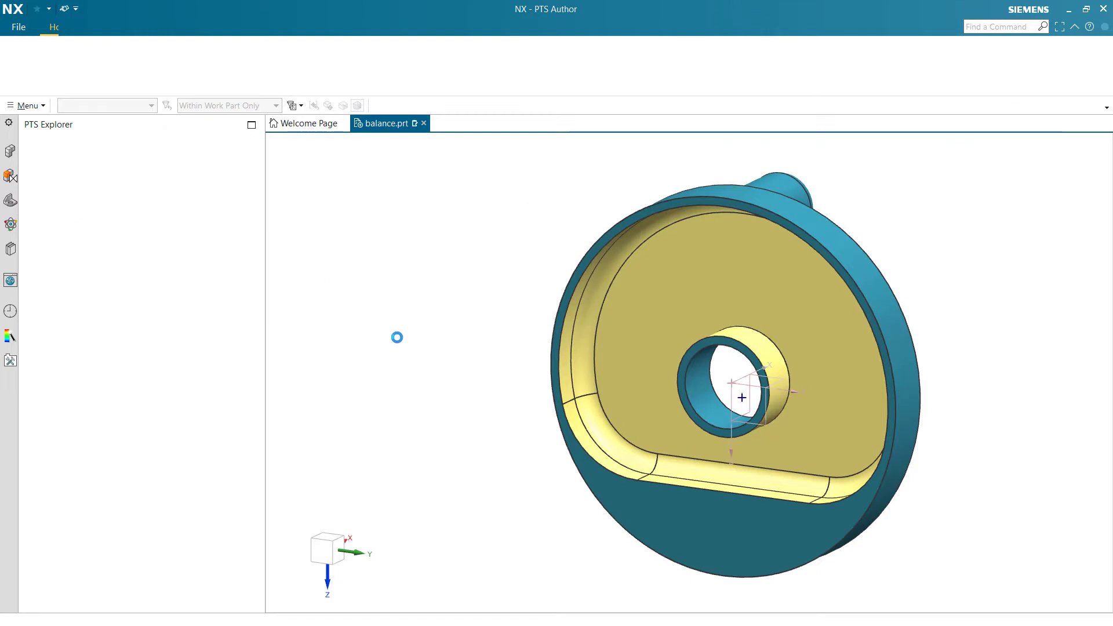
# Reopen the Balanced Wheel component parameters for balance from the Assembly Navigator.
pyautogui.click(10, 152)
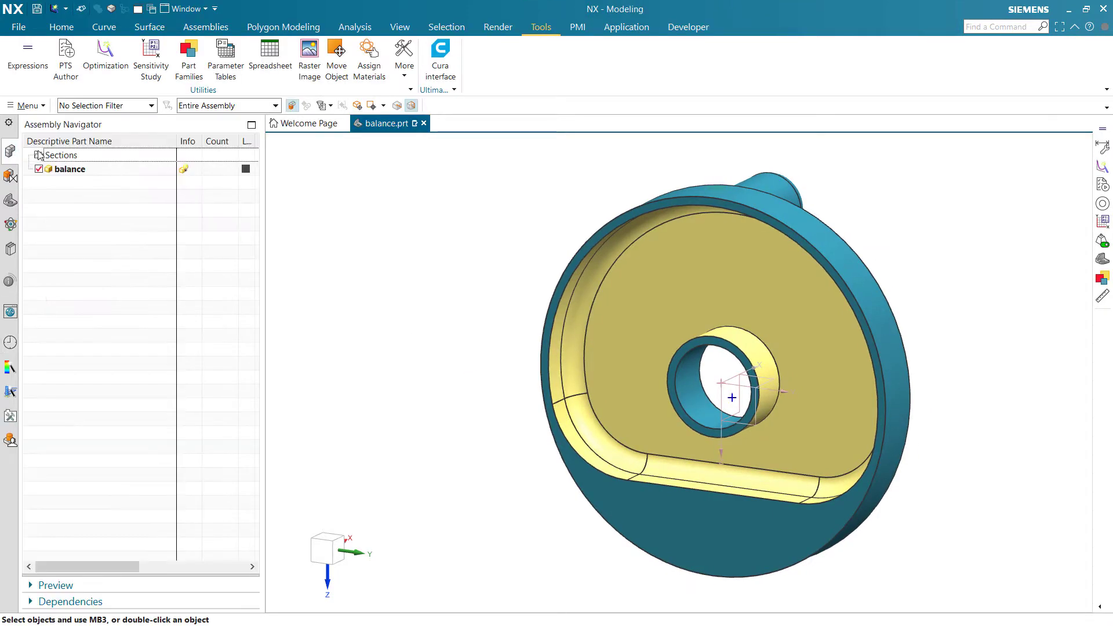
pyautogui.rightClick(114, 170)
pyautogui.click(186, 206)
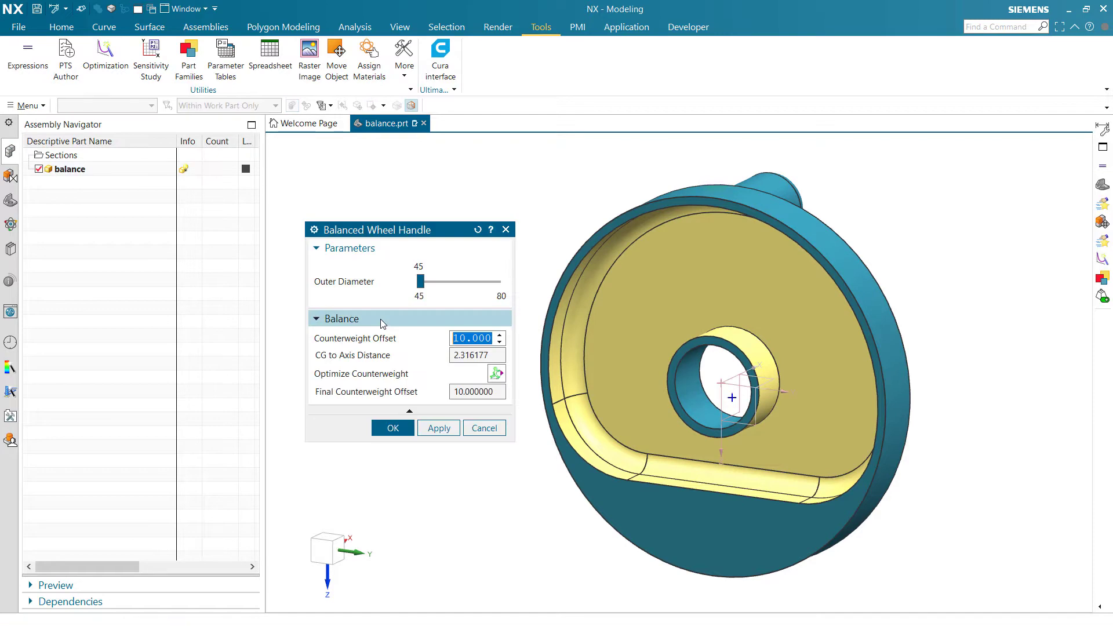
# Run Optimize Counterweight, giving a 5.9044 offset and 0.000575 CG to Axis Distance.
pyautogui.click(500, 341)
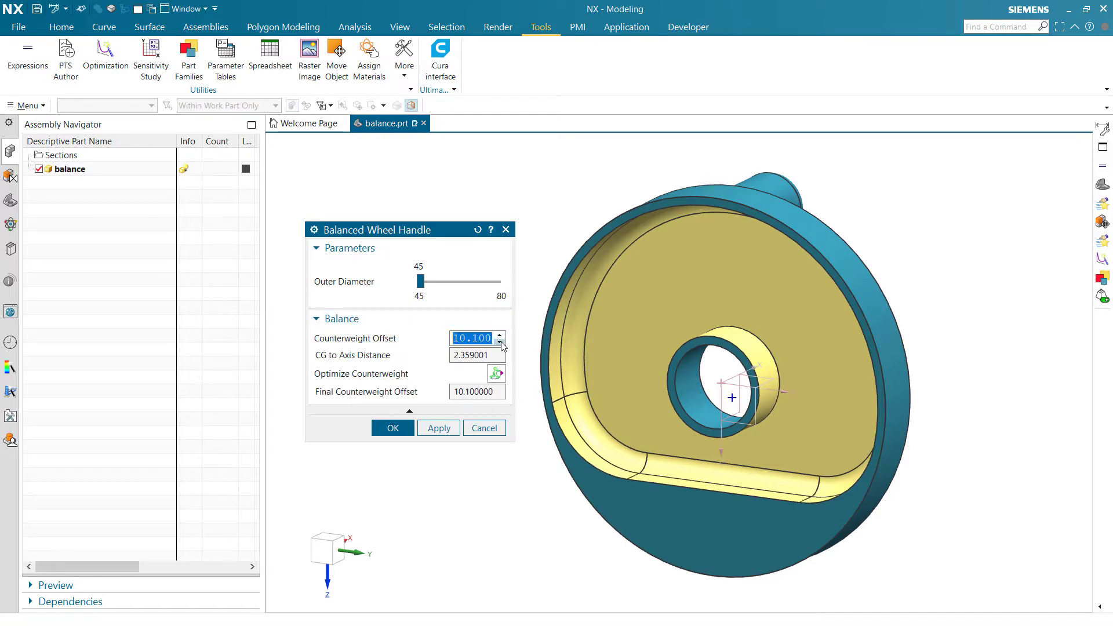
pyautogui.click(497, 374)
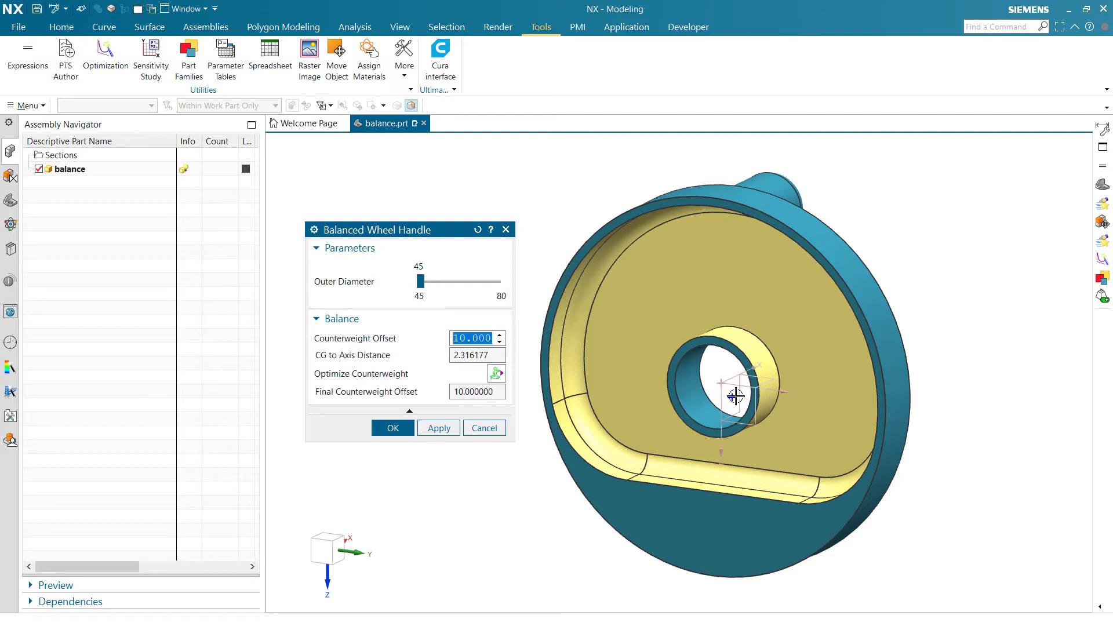
pyautogui.click(496, 374)
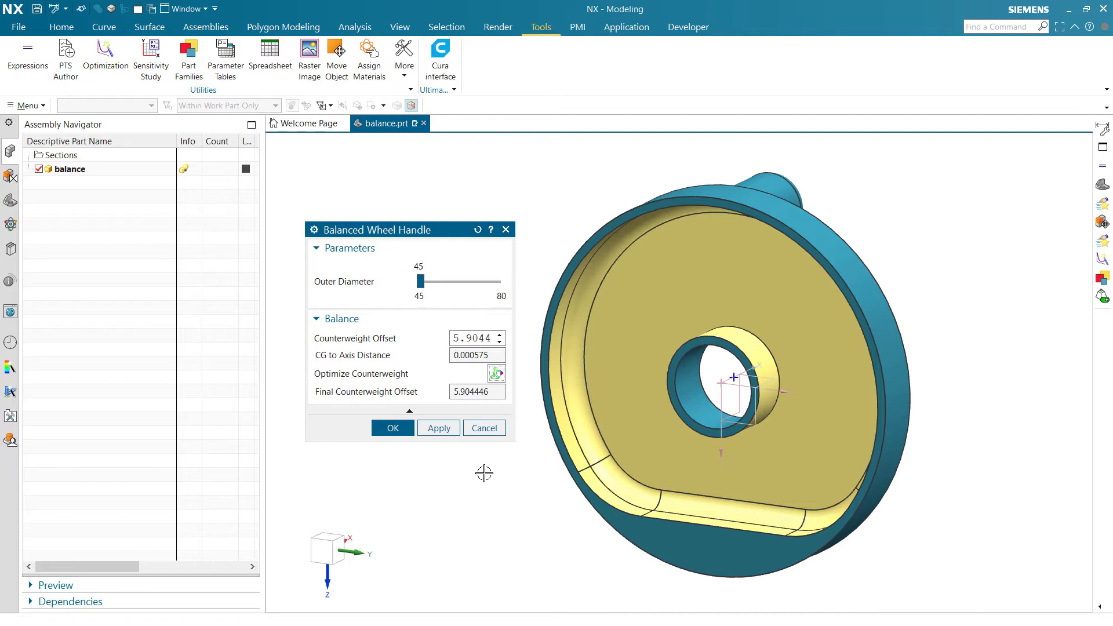
# Set Outer Diameter to 60 and re-optimize the counterweight to a 5.4582 offset.
pyautogui.click(421, 283)
pyautogui.moveTo(423, 287); pyautogui.dragTo(453, 288)
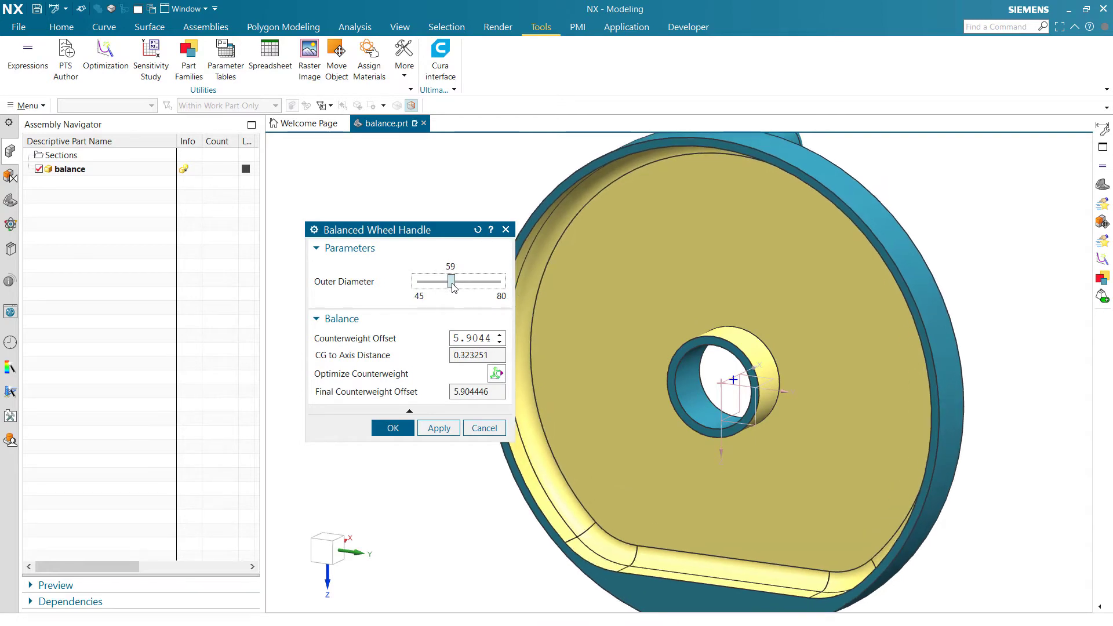
pyautogui.moveTo(454, 289); pyautogui.dragTo(455, 288)
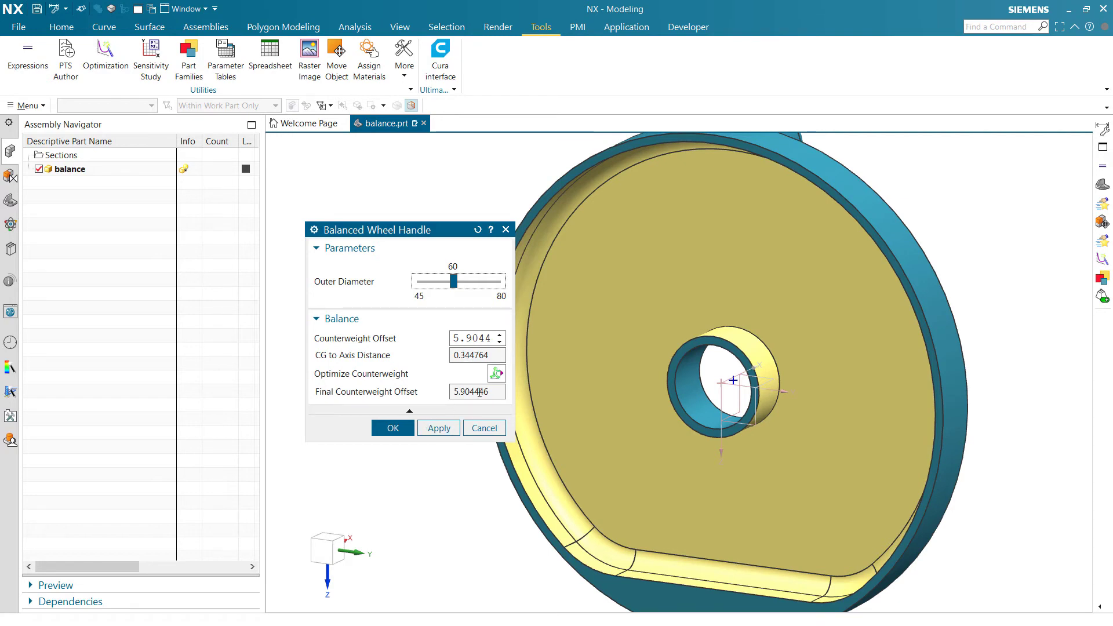
pyautogui.click(496, 374)
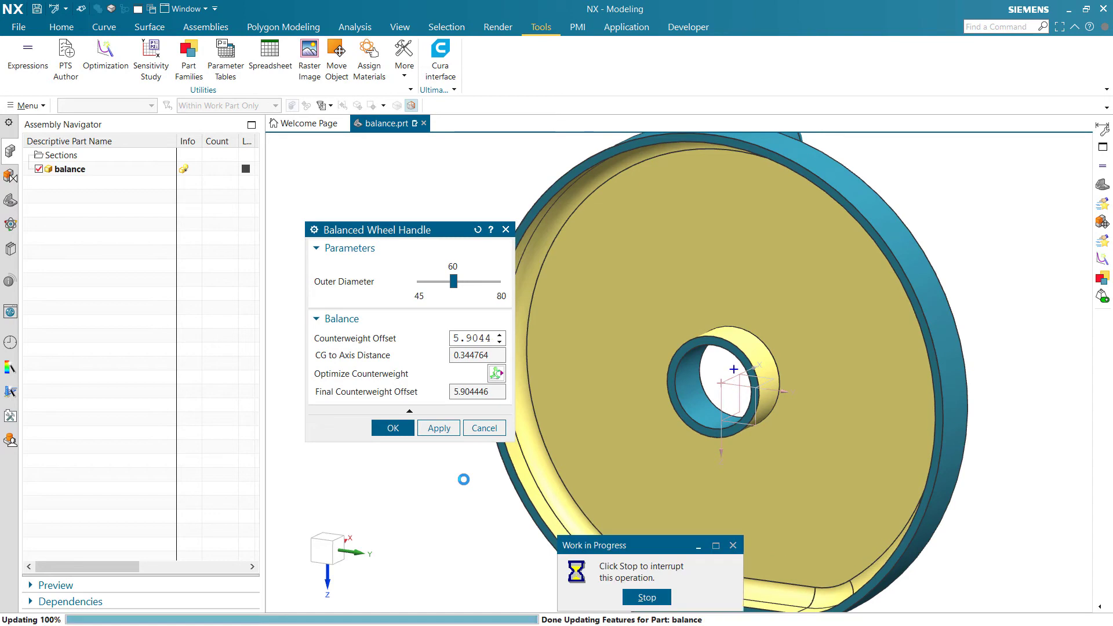